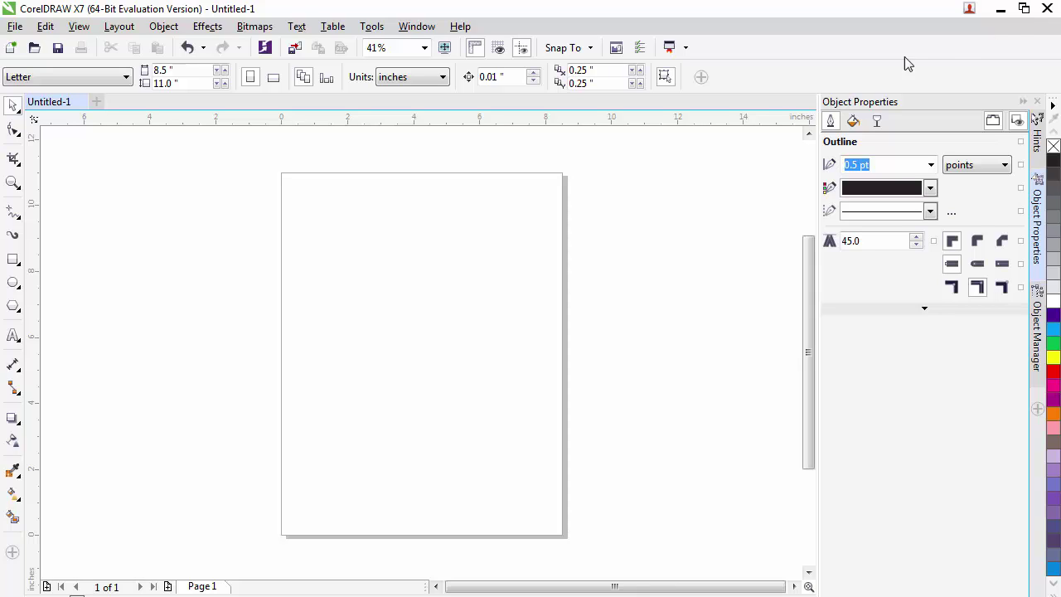
# Step: Hide the rulers through the display settings list, then show them again
pyautogui.click(76, 27)
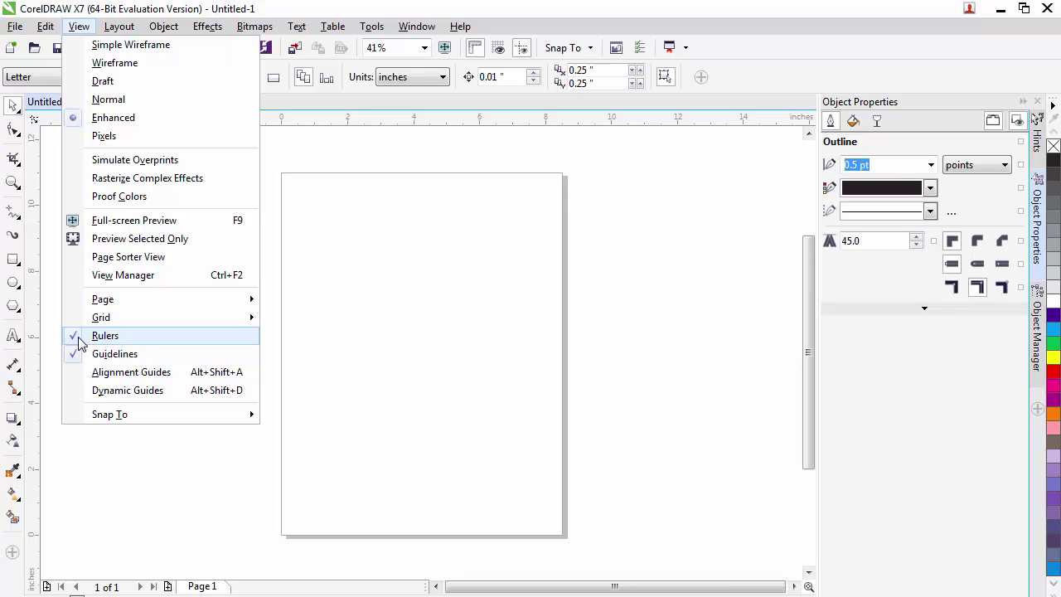
pyautogui.click(75, 344)
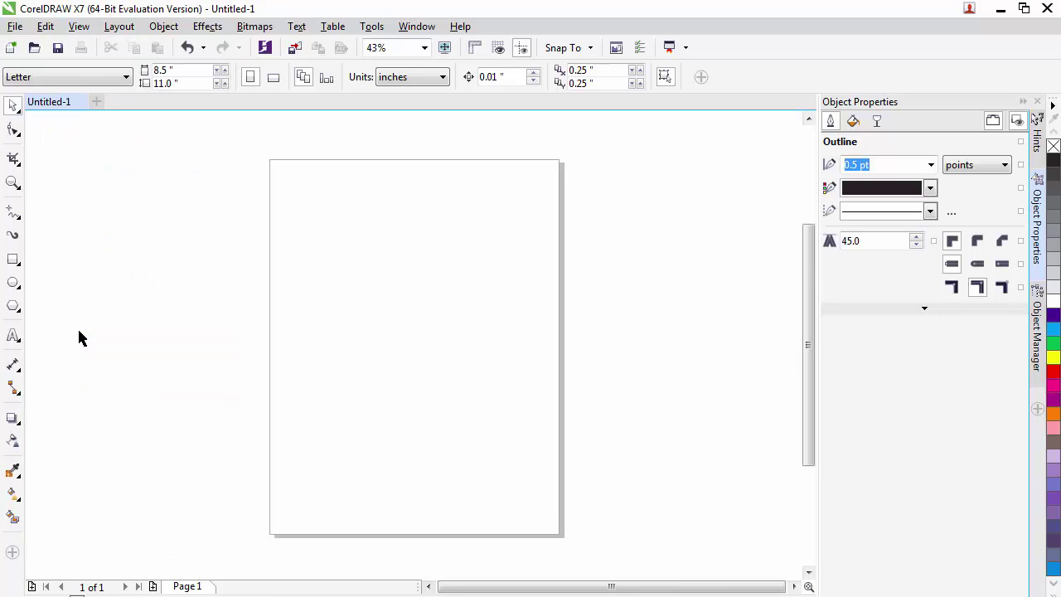
pyautogui.click(76, 29)
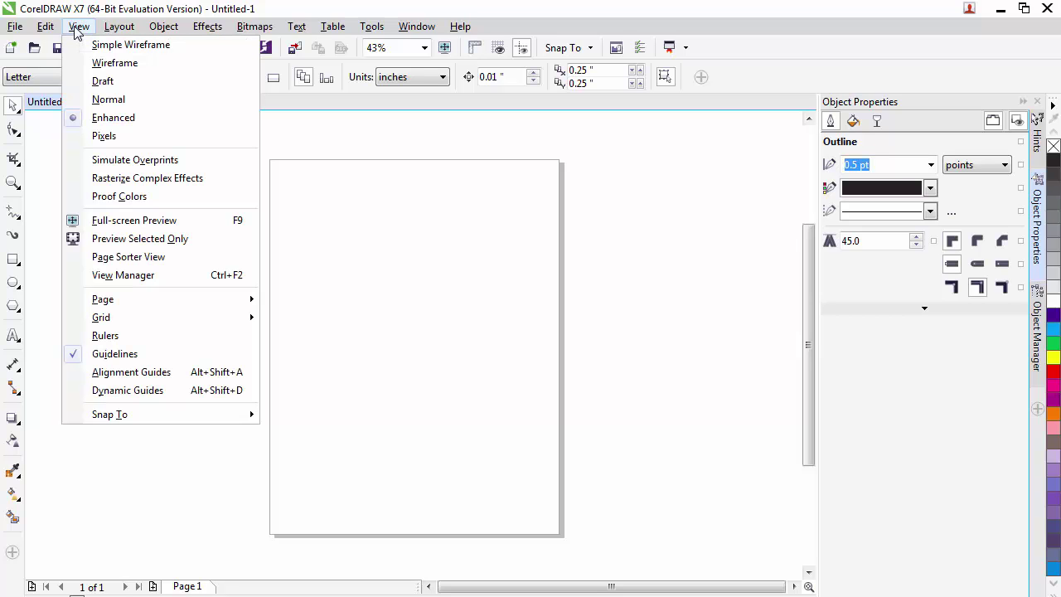
pyautogui.click(105, 335)
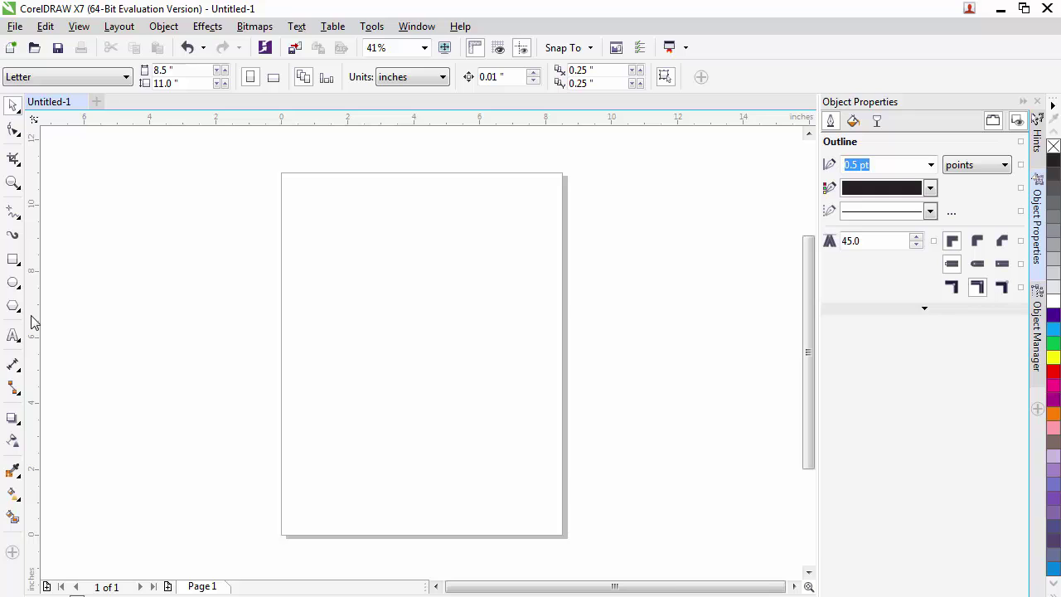
# Step: Pull a vertical and a horizontal guideline from the rulers, placing them near 1.8 and 10 inches
pyautogui.moveTo(33, 324); pyautogui.dragTo(392, 299)
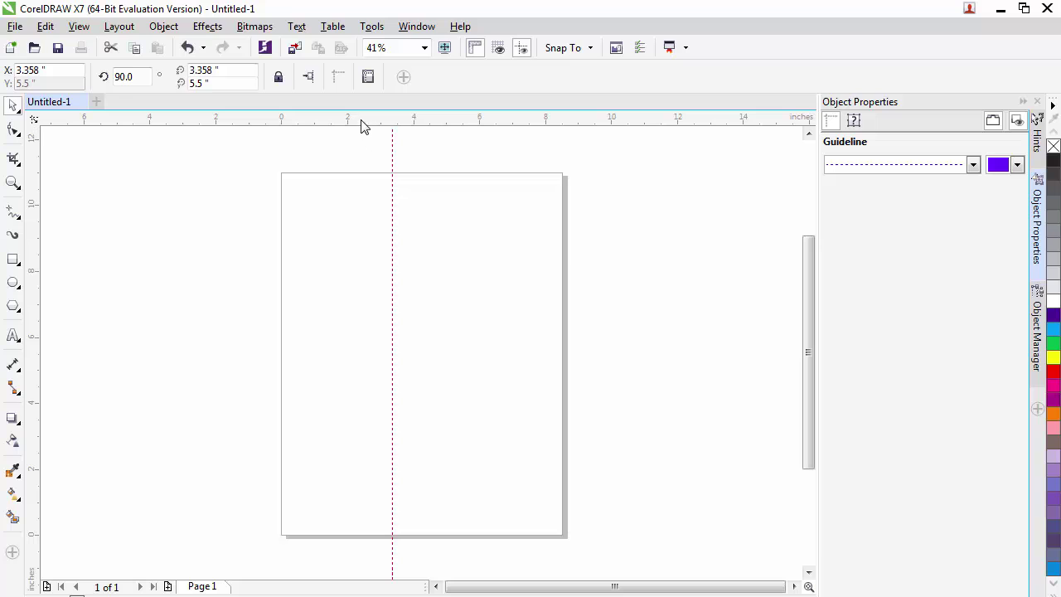
pyautogui.moveTo(362, 118); pyautogui.dragTo(363, 278)
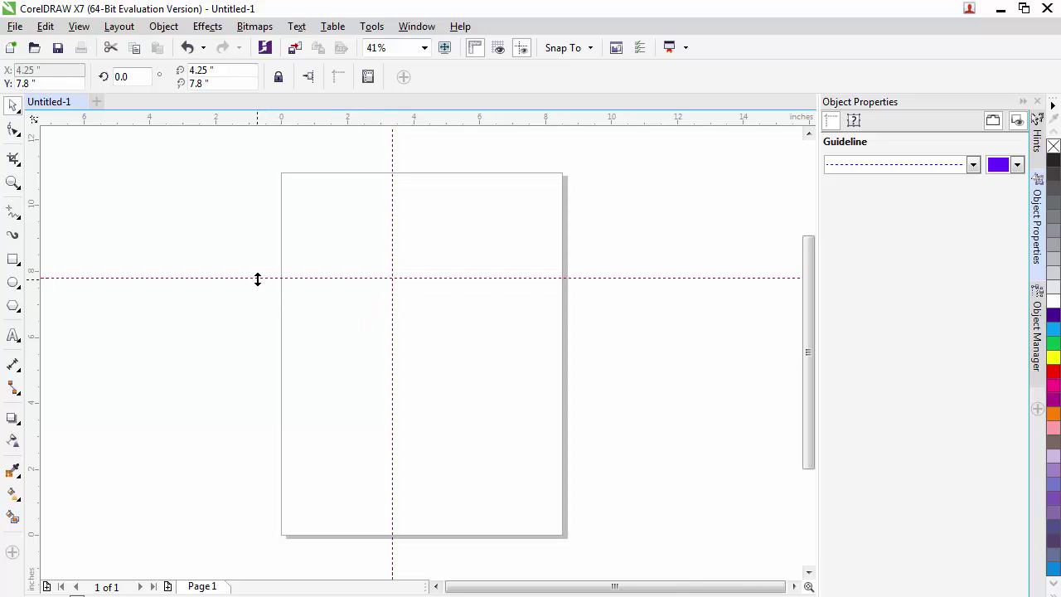
pyautogui.moveTo(258, 280); pyautogui.dragTo(253, 203)
pyautogui.moveTo(390, 141); pyautogui.dragTo(340, 163)
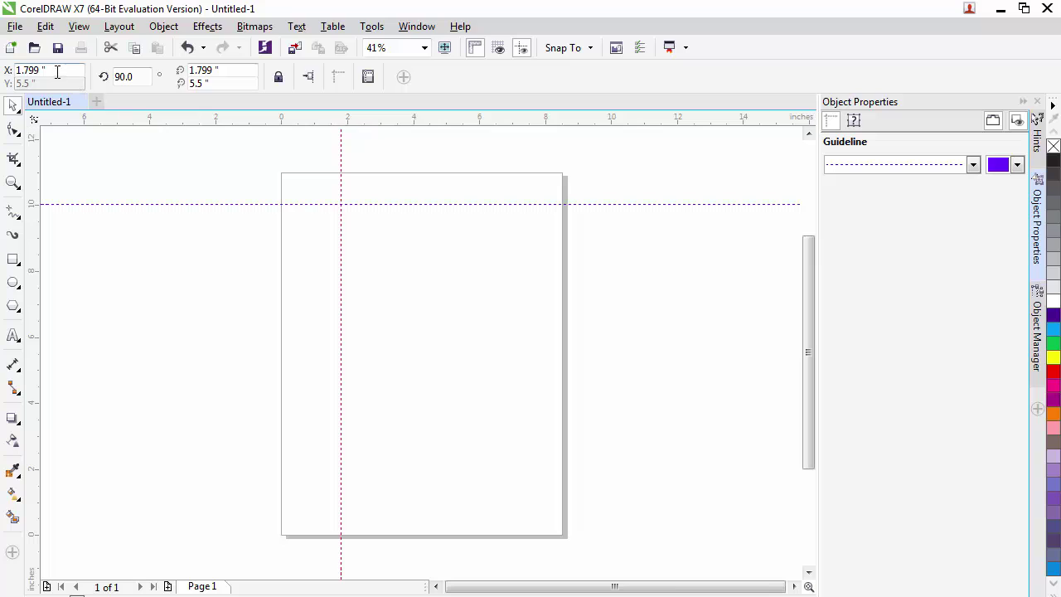
# Step: Position the vertical guideline at exactly 4.0 inches
pyautogui.moveTo(45, 70); pyautogui.dragTo(3, 73)
pyautogui.write('4')
pyautogui.press('Return')
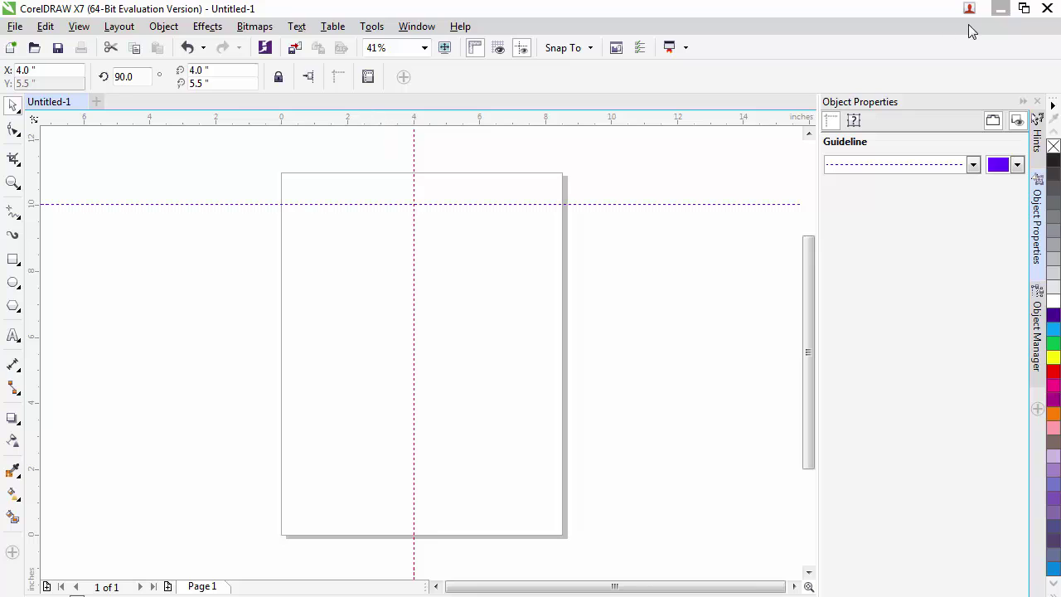
# Step: Select the horizontal guideline and position it at exactly 9.0 inches
pyautogui.click(235, 204)
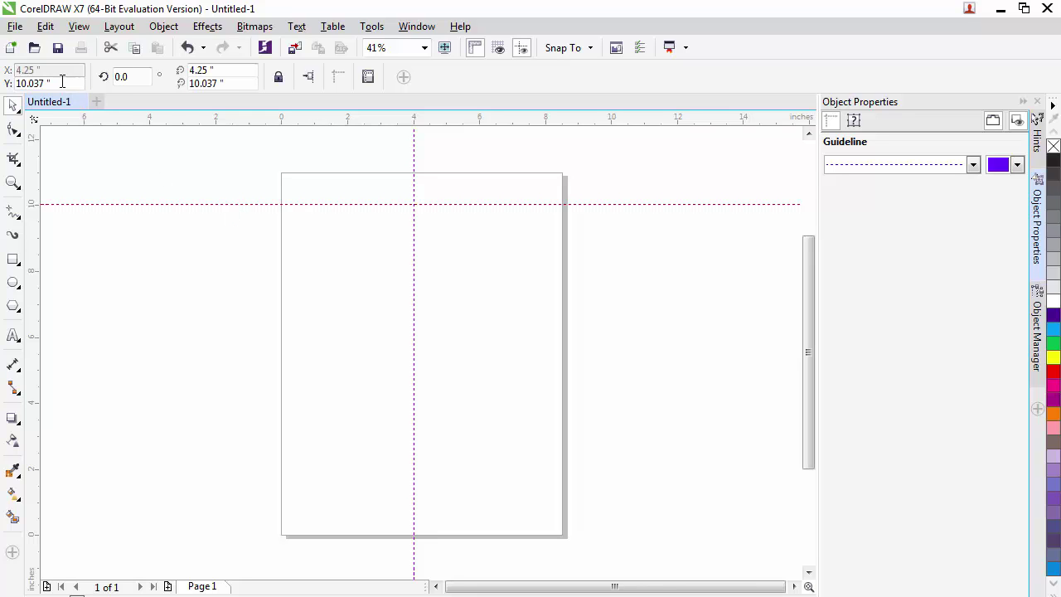
pyautogui.moveTo(53, 84); pyautogui.dragTo(2, 93)
pyautogui.write('9.0')
pyautogui.press('Return')
# Step: Enable View > Snap To > Guidelines
pyautogui.click(79, 26)
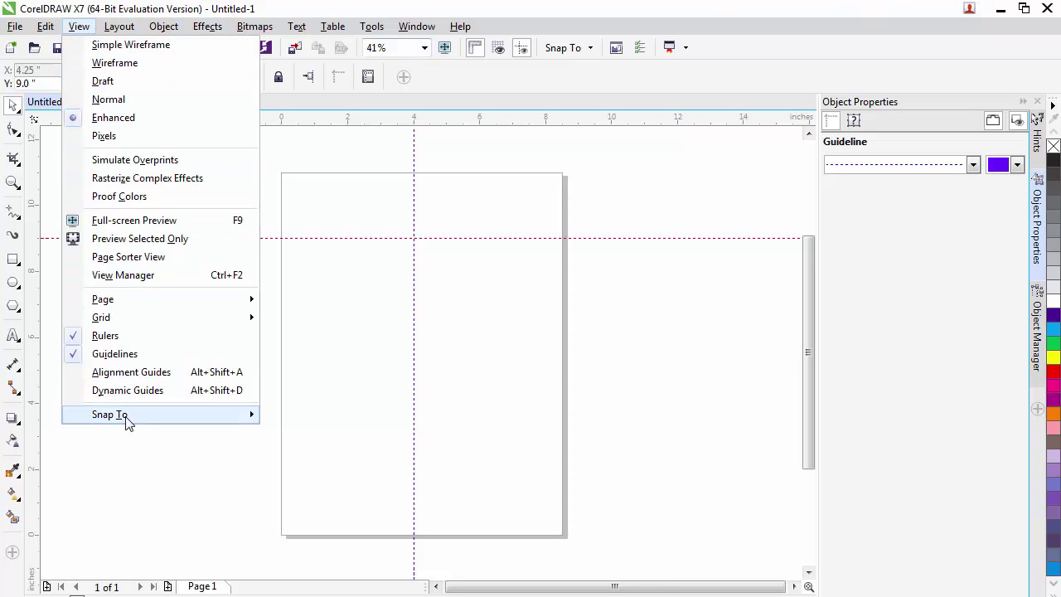
pyautogui.moveTo(128, 419)
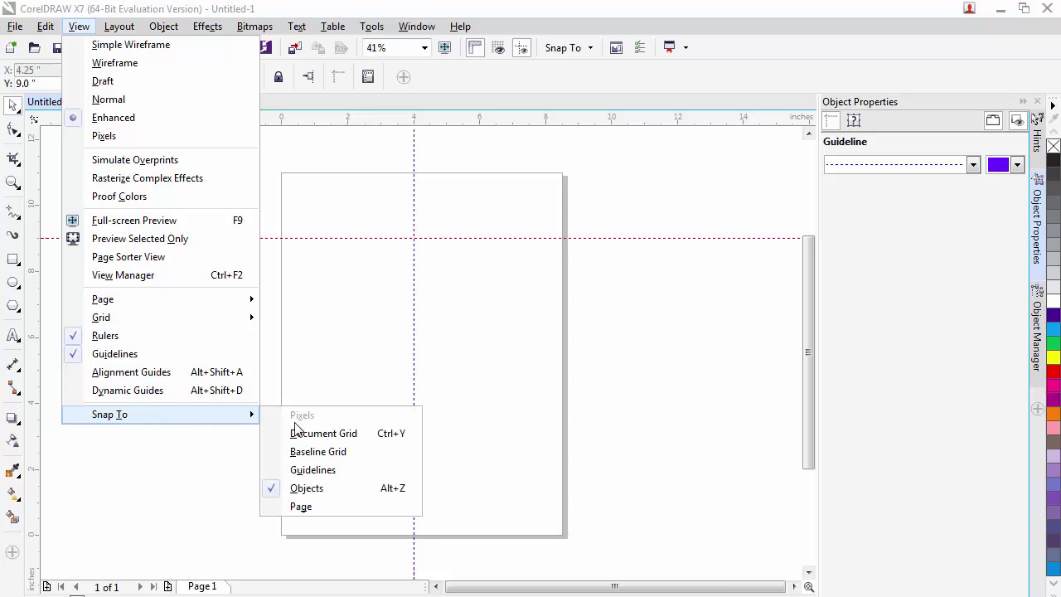
pyautogui.click(281, 470)
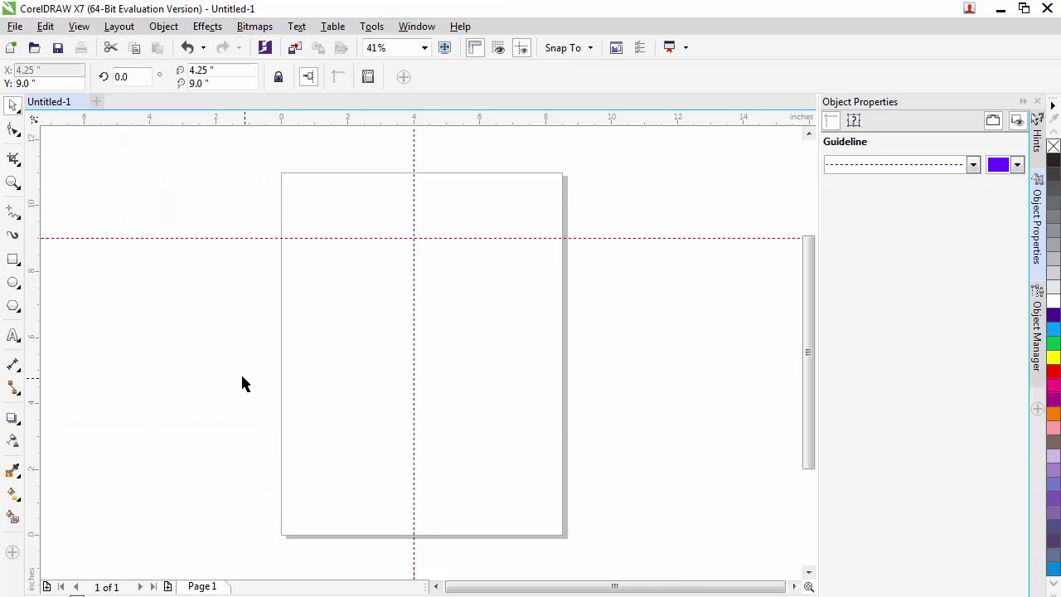
# Step: Draw a circle about 1.6 inches wide centred on the guideline intersection with Shift+Ctrl
pyautogui.click(14, 283)
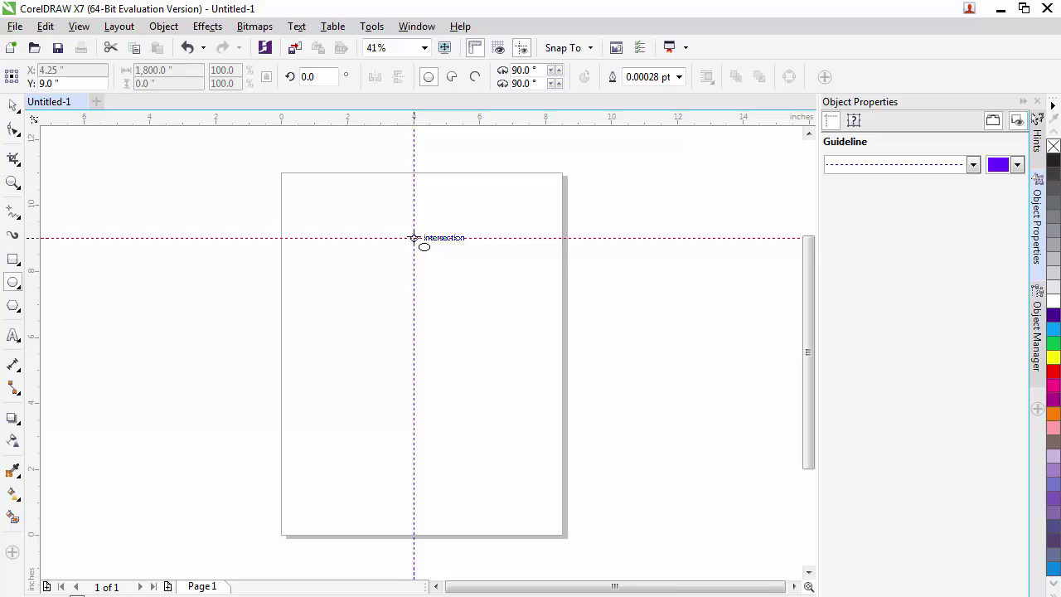
pyautogui.moveTo(414, 238); pyautogui.dragTo(470, 295)
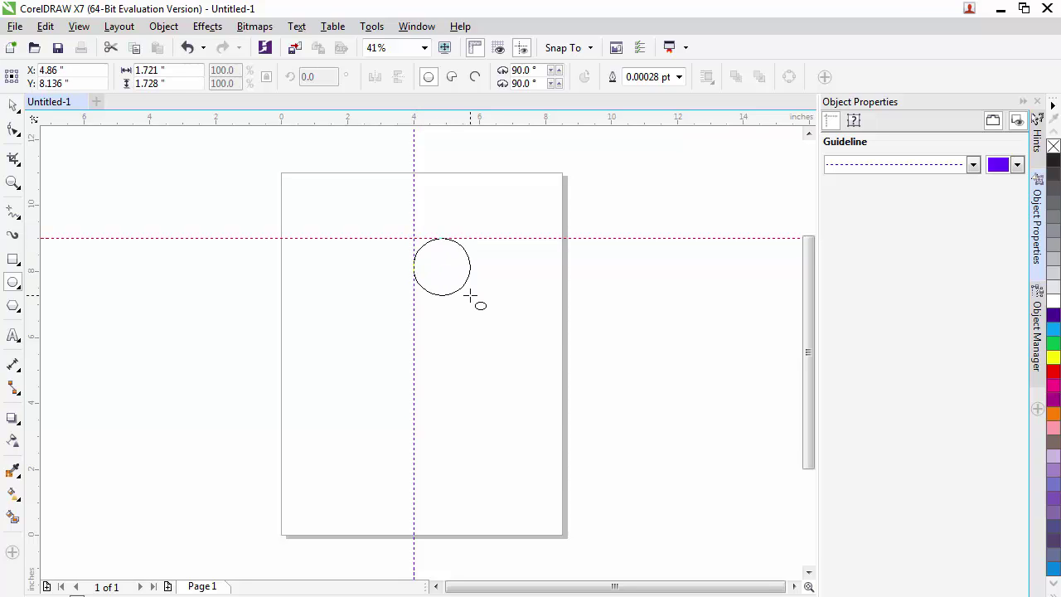
pyautogui.press('shift')
pyautogui.moveTo(470, 295)
pyautogui.mouseDown()
pyautogui.moveTo(452, 265)
pyautogui.moveTo(446, 294)
pyautogui.moveTo(459, 290)
pyautogui.moveTo(429, 258)
pyautogui.moveTo(436, 265)
pyautogui.mouseUp()
pyautogui.press('ctrl')
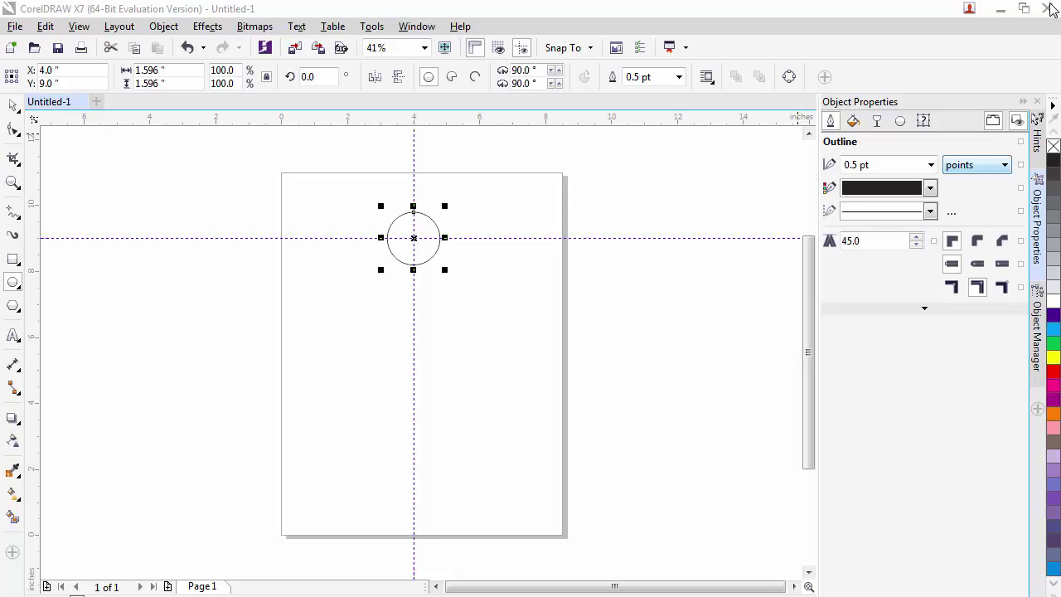
# Step: Select and delete the horizontal guideline
pyautogui.click(539, 237)
pyautogui.press('Delete')
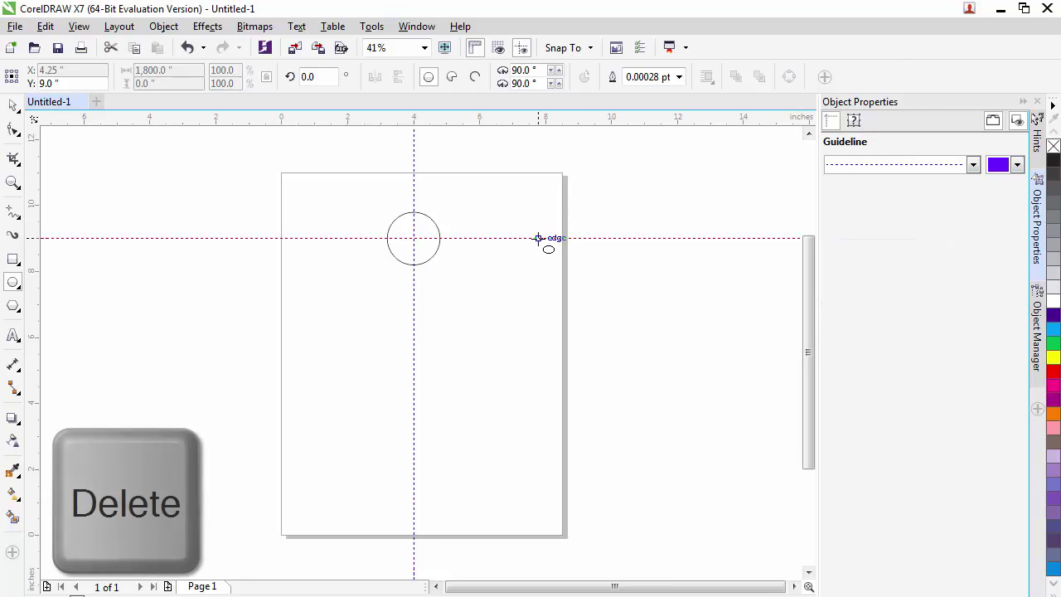
pyautogui.press('Delete')
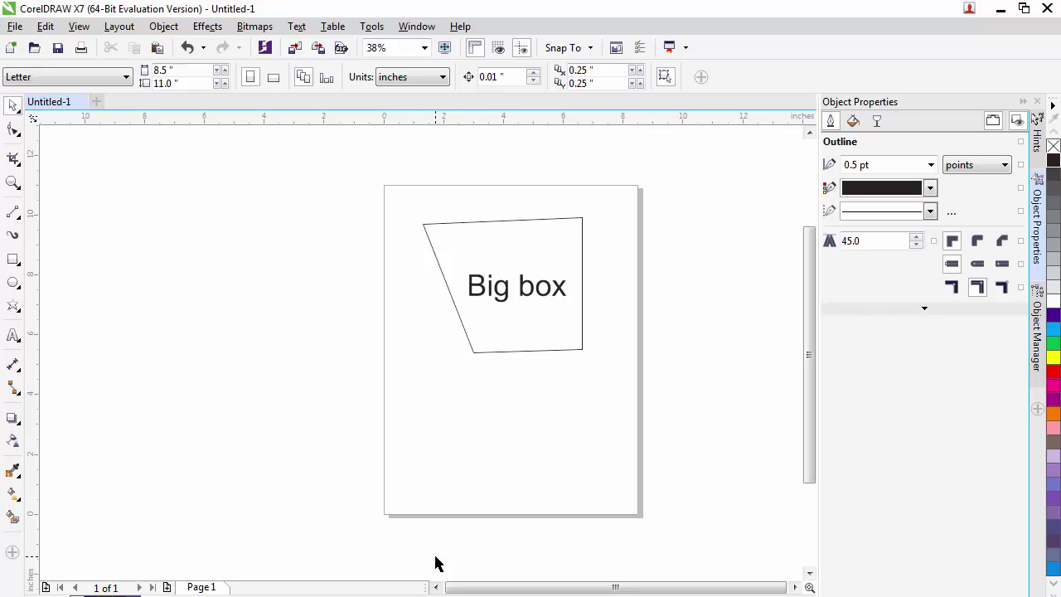
# Step: Undo the last box change, then marquee-select the trapezoid and Big box text and move them down-left
pyautogui.hotkey('ctrl', 'z')
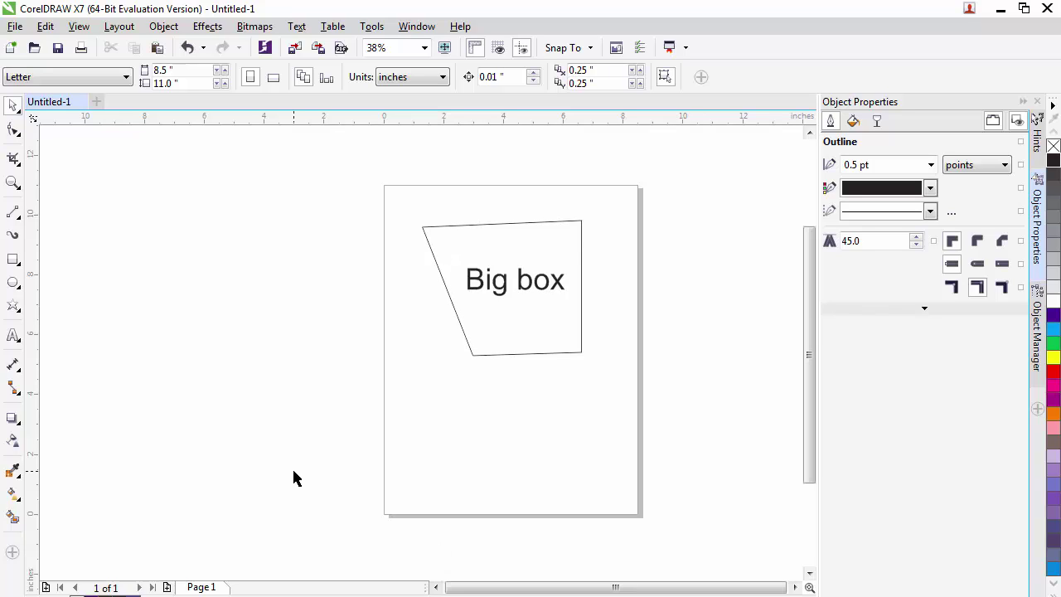
pyautogui.moveTo(505, 279); pyautogui.dragTo(507, 287)
pyautogui.click(525, 354)
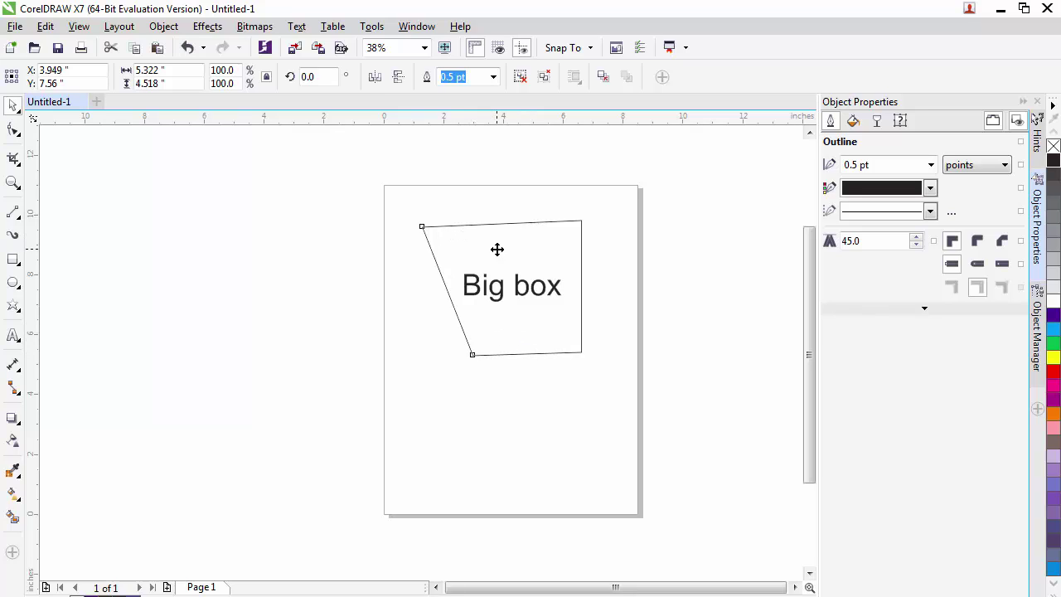
pyautogui.moveTo(486, 225)
pyautogui.mouseDown()
pyautogui.moveTo(516, 244)
pyautogui.moveTo(542, 284)
pyautogui.moveTo(545, 319)
pyautogui.moveTo(479, 224)
pyautogui.mouseUp()
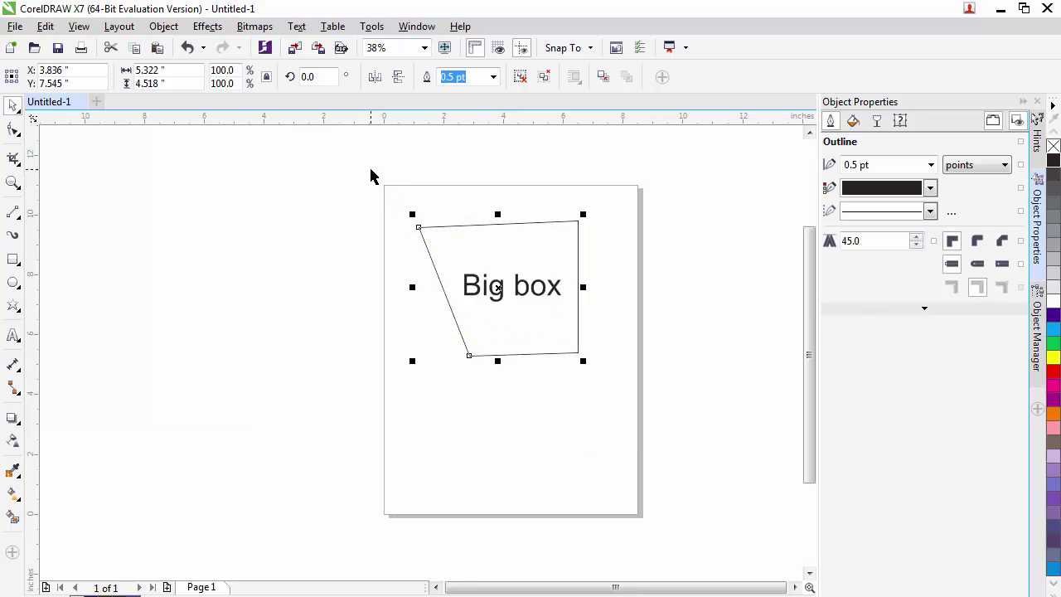
pyautogui.moveTo(371, 169); pyautogui.dragTo(616, 426)
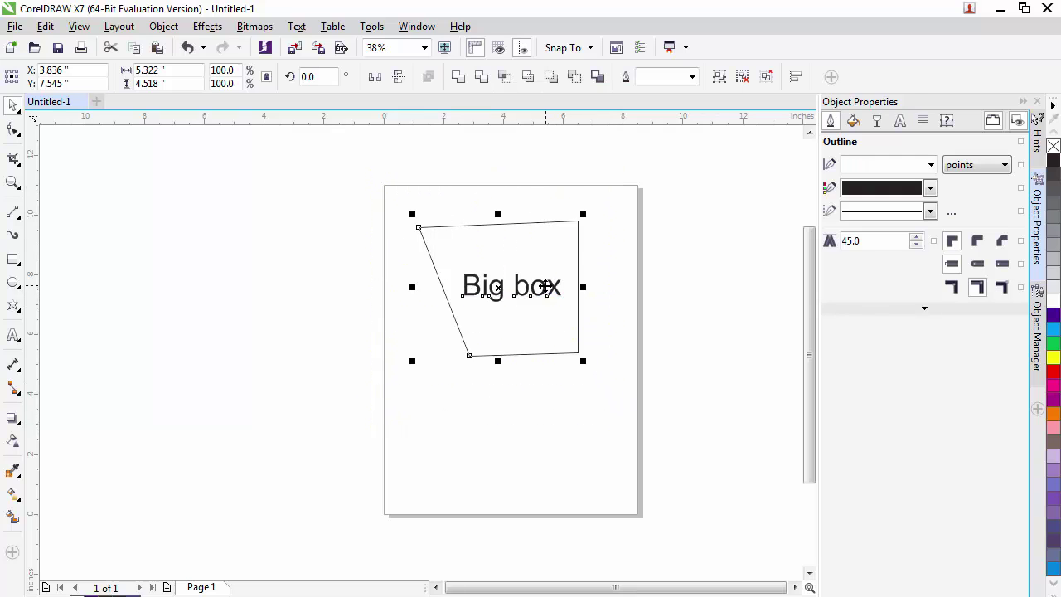
pyautogui.moveTo(544, 286); pyautogui.dragTo(526, 313)
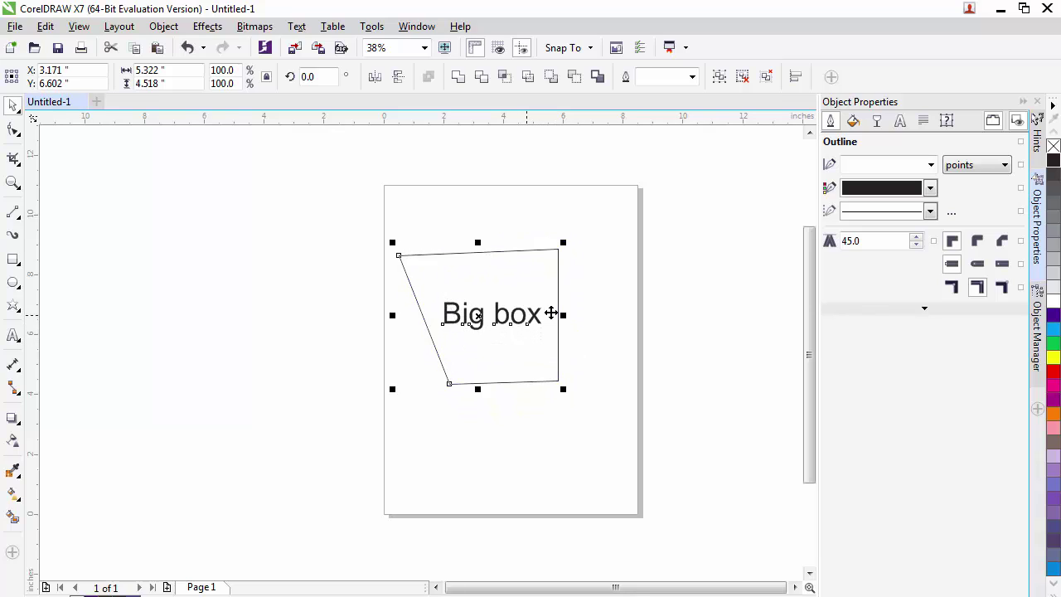
pyautogui.click(720, 260)
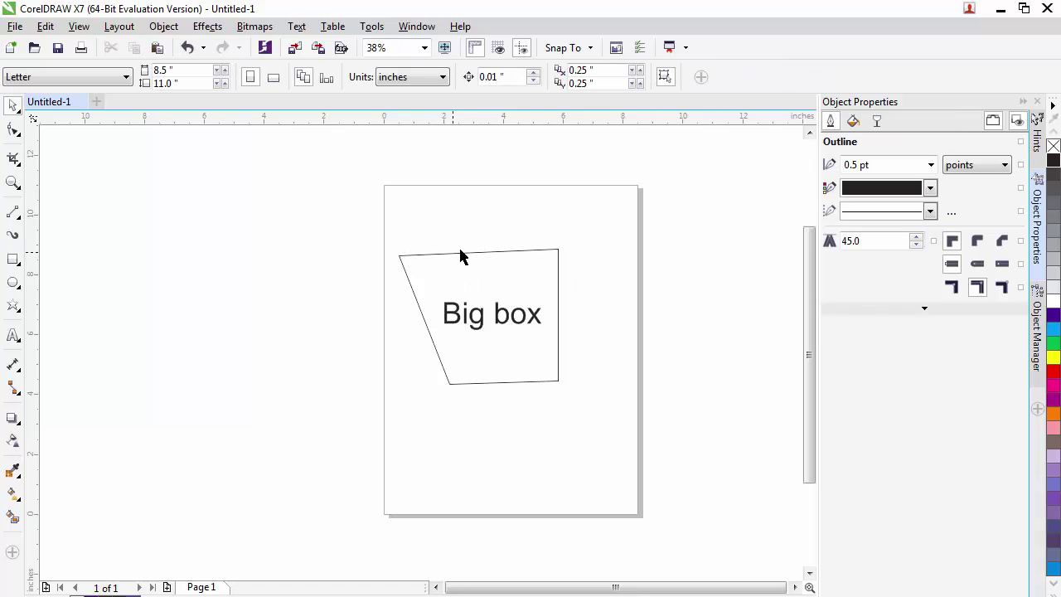
pyautogui.click(505, 255)
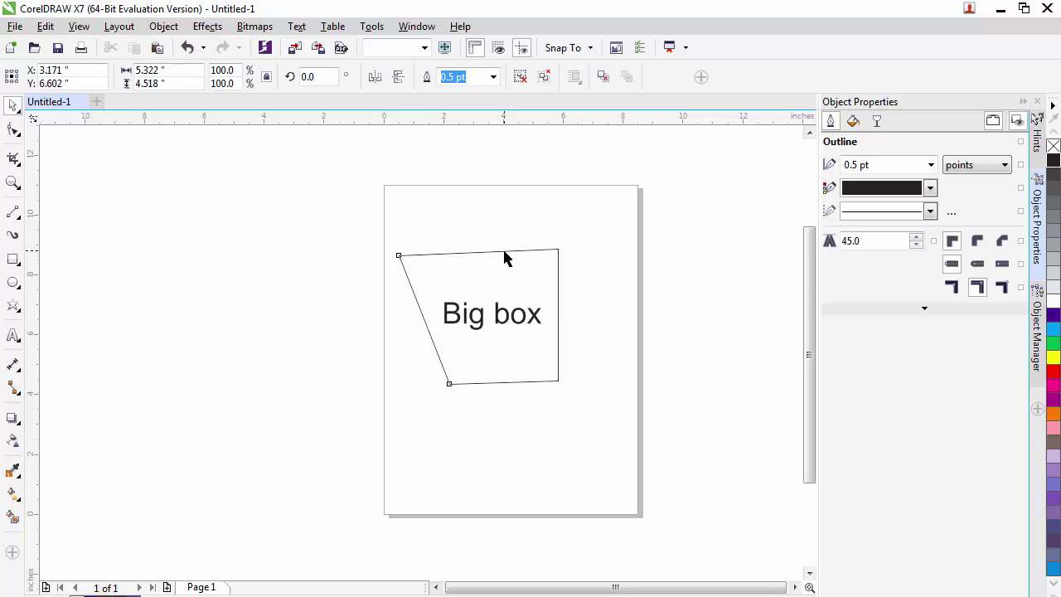
pyautogui.moveTo(507, 246); pyautogui.dragTo(543, 203)
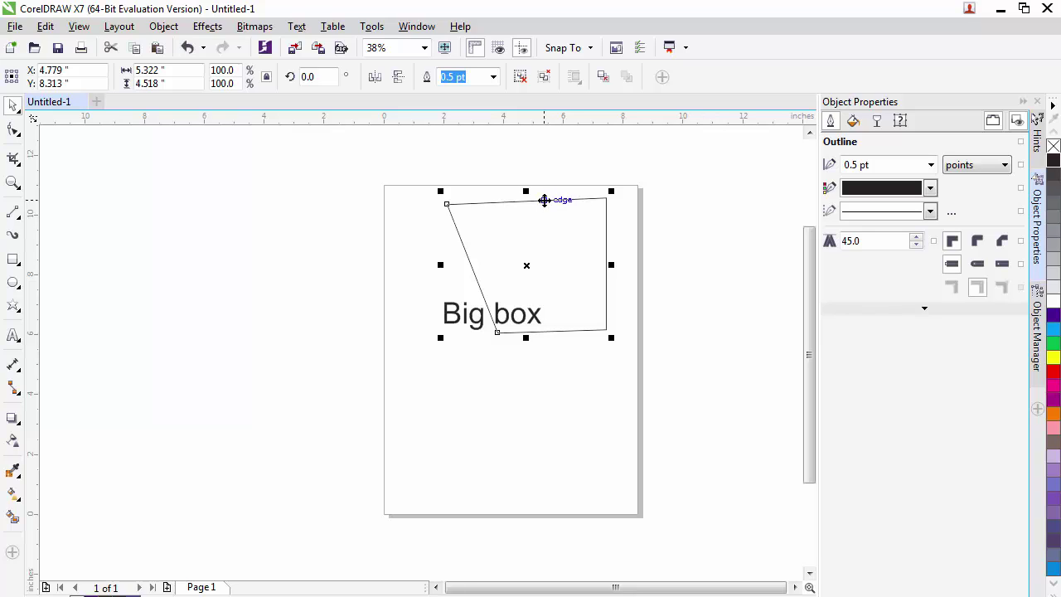
pyautogui.hotkey('ctrl', 'z')
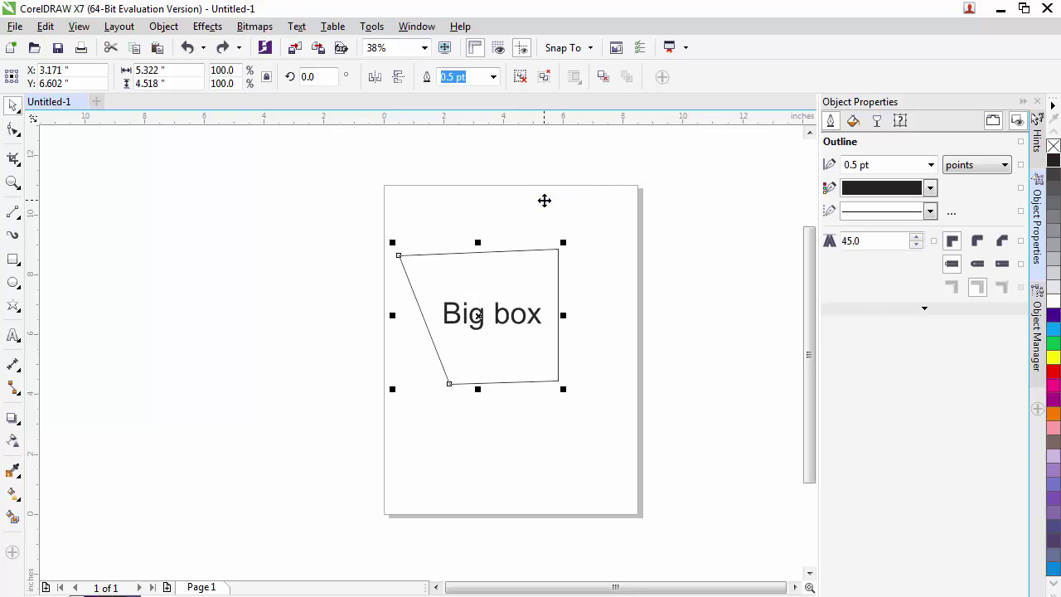
pyautogui.moveTo(373, 231); pyautogui.dragTo(610, 451)
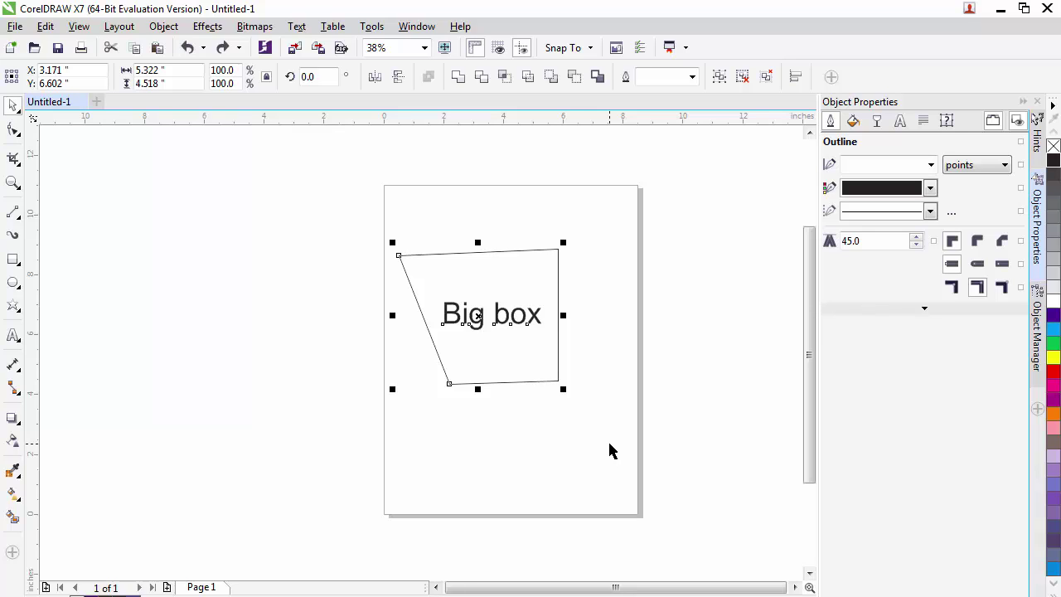
# Step: Marquee-select the trapezoid and Big box text and apply Group Objects from the right-click menu
pyautogui.click(590, 461)
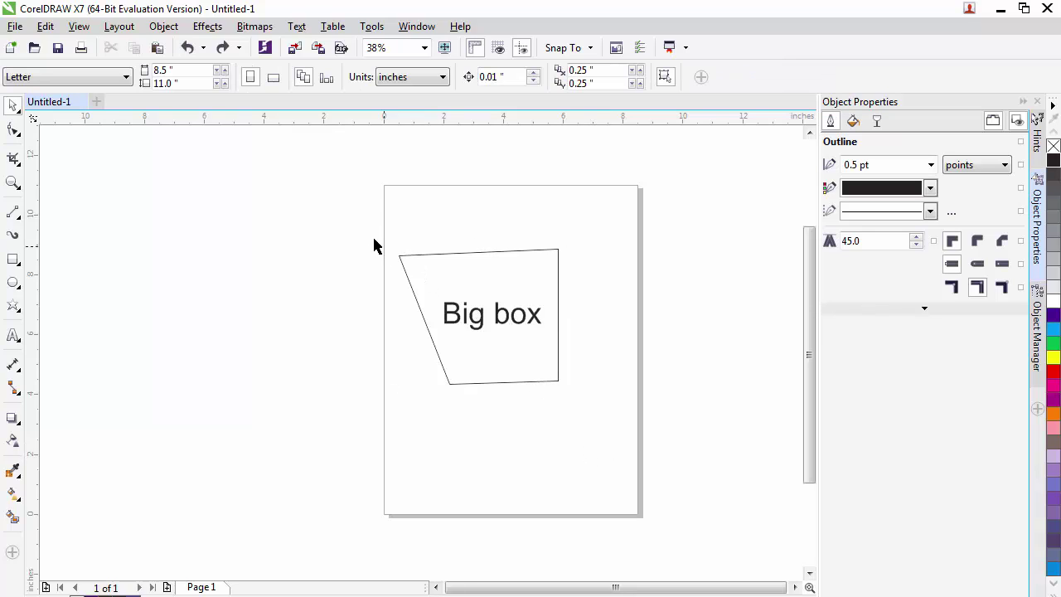
pyautogui.moveTo(366, 222); pyautogui.dragTo(617, 431)
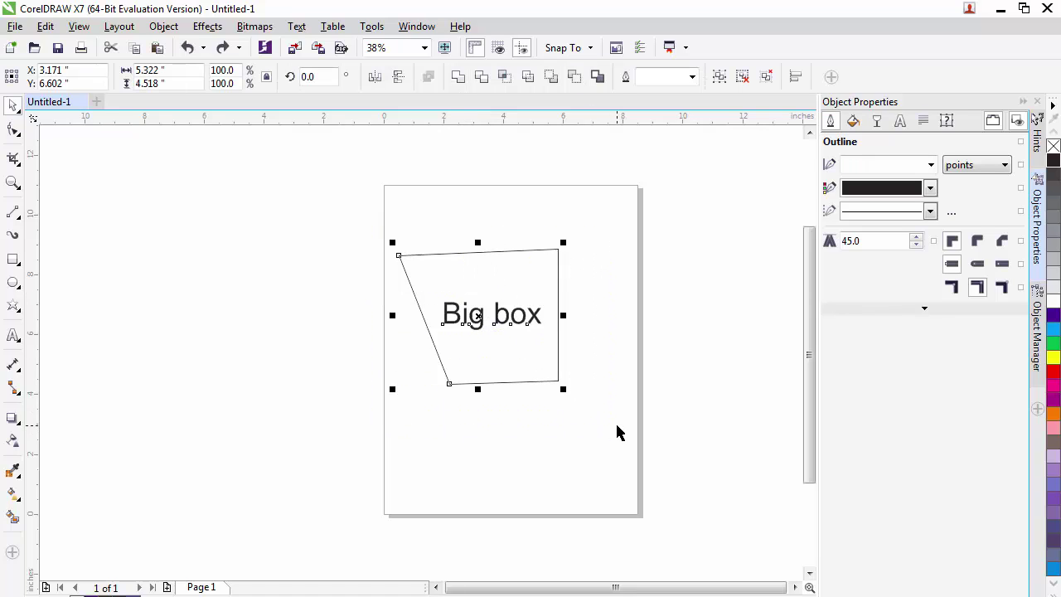
pyautogui.rightClick(557, 338)
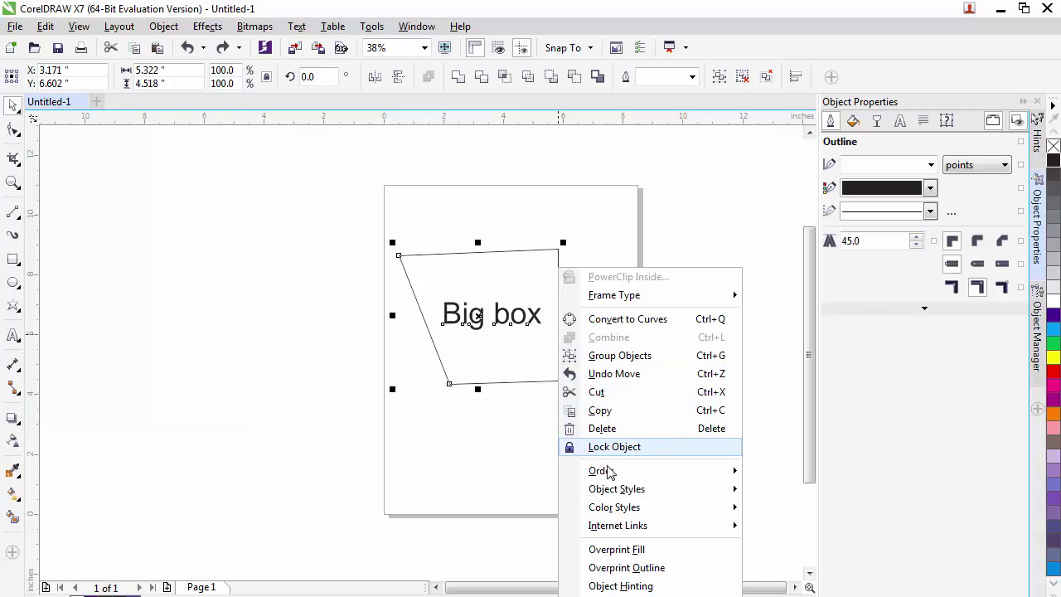
pyautogui.click(611, 358)
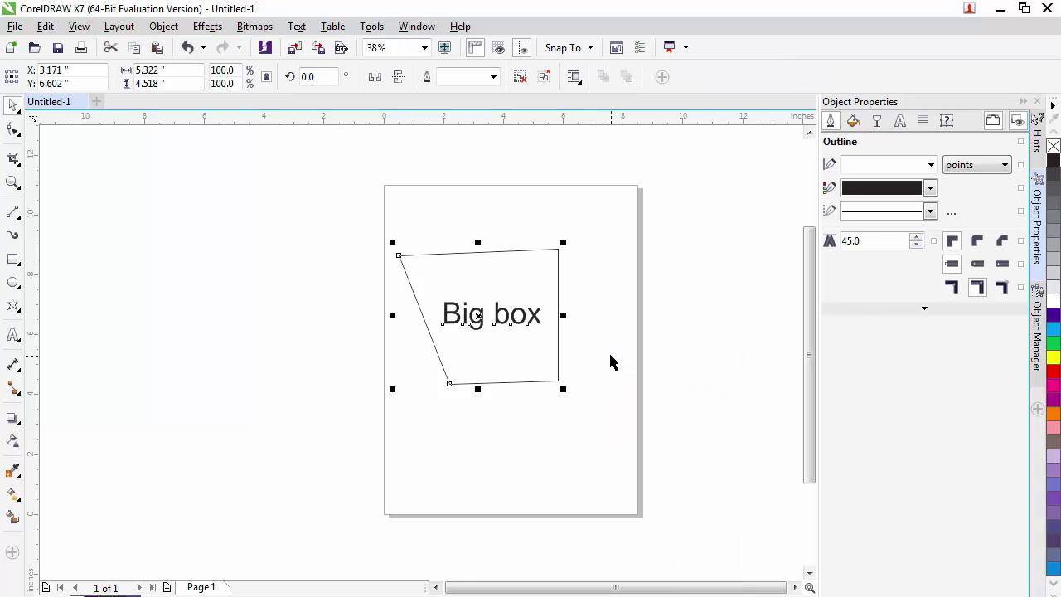
pyautogui.click(751, 249)
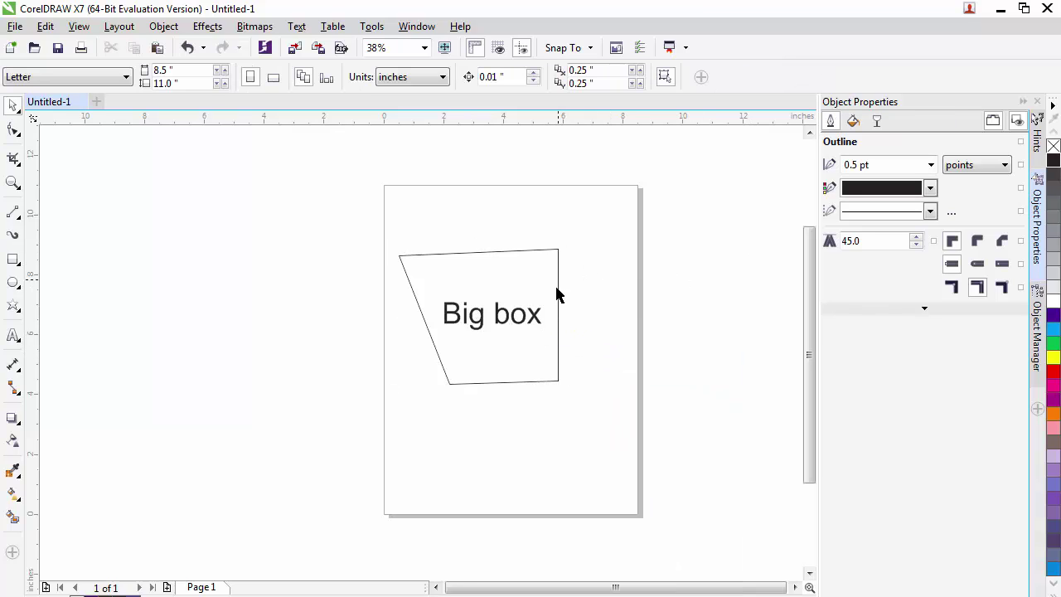
# Step: Move the group up and right, then bring up its right-click menu showing Ungroup Objects
pyautogui.moveTo(528, 323); pyautogui.dragTo(587, 257)
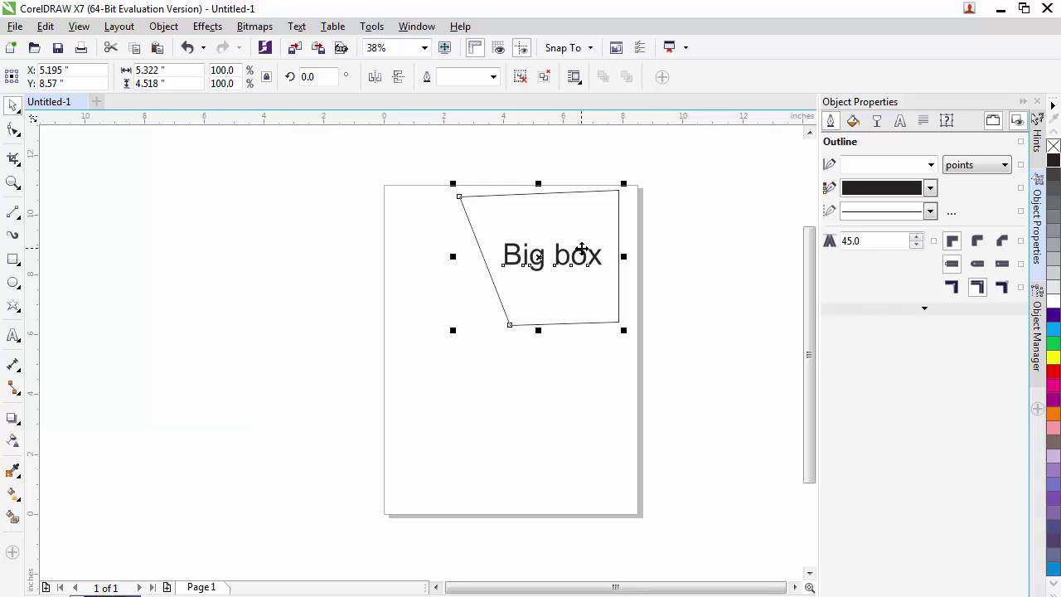
pyautogui.rightClick(582, 249)
pyautogui.click(462, 393)
pyautogui.rightClick(538, 259)
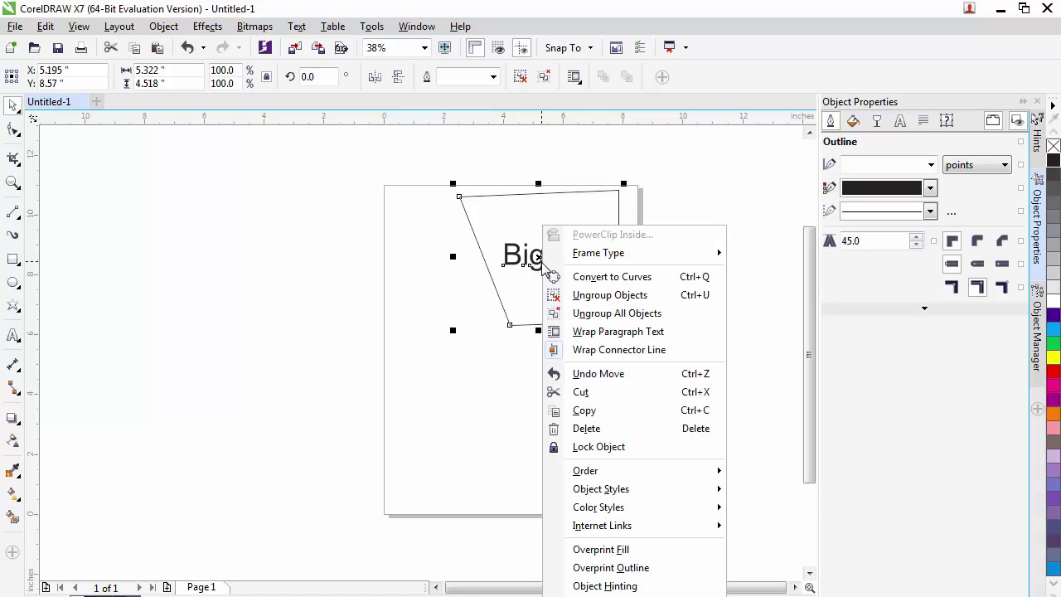